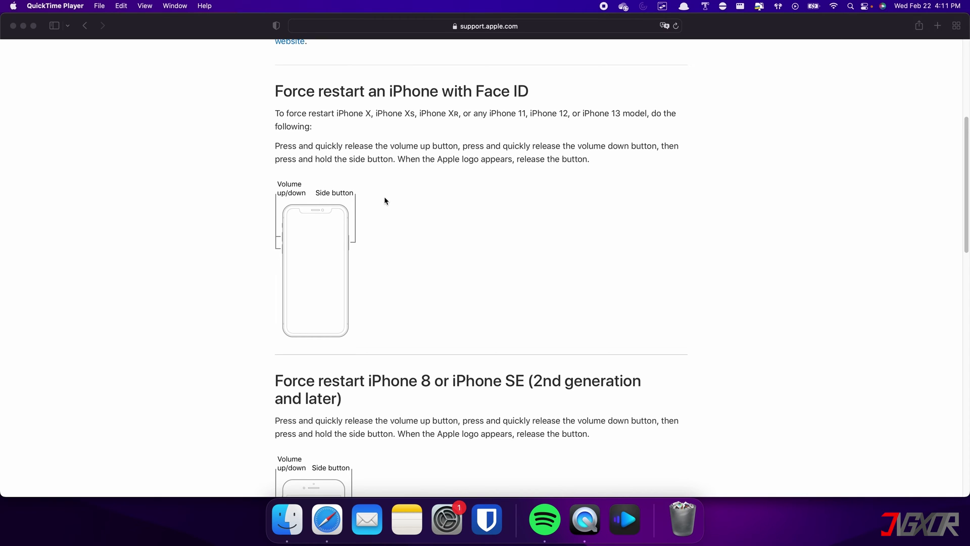
Step: Scroll Apple's support article past the iPhone 8 and iPhone 7 sections to the iPhone 6s section
scroll(384, 200, "down", 10)
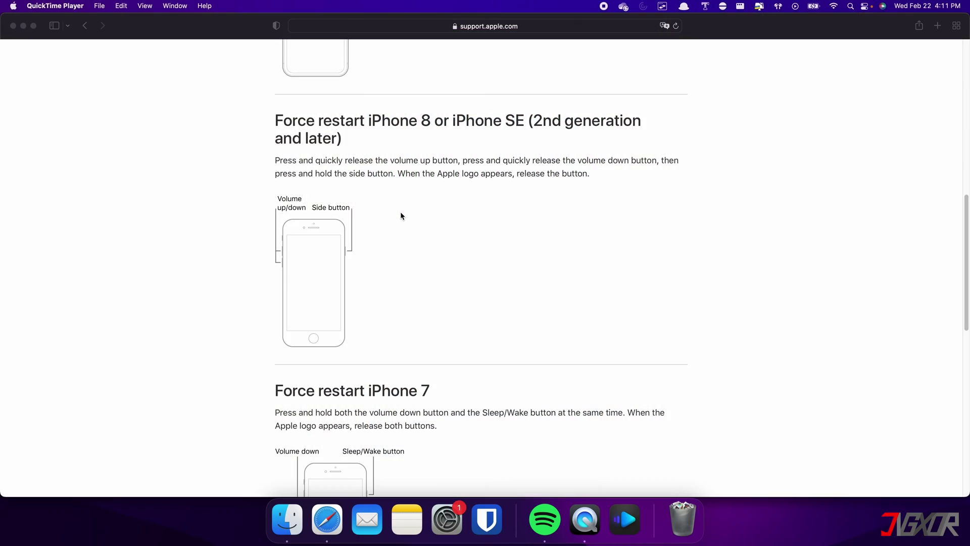
scroll(400, 211, "down", 8)
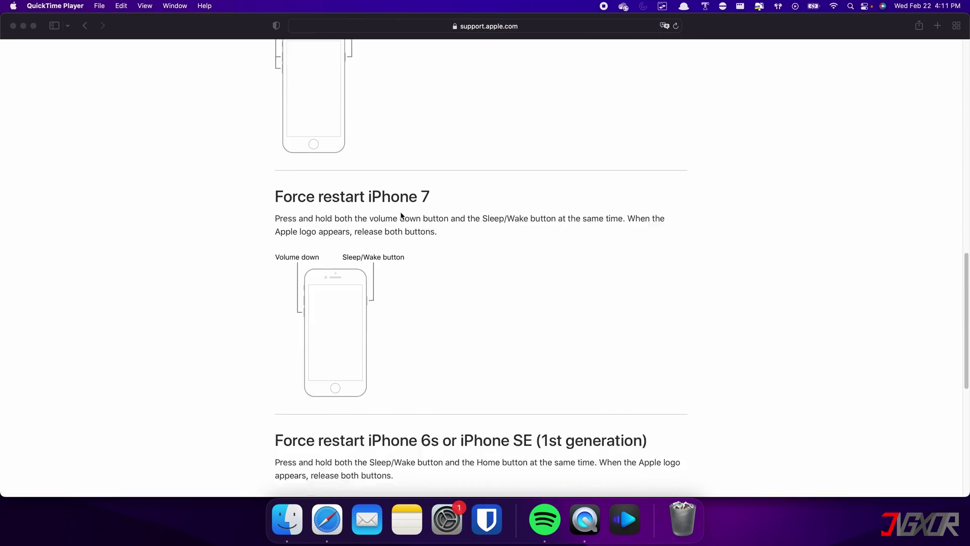
scroll(401, 214, "down", 5)
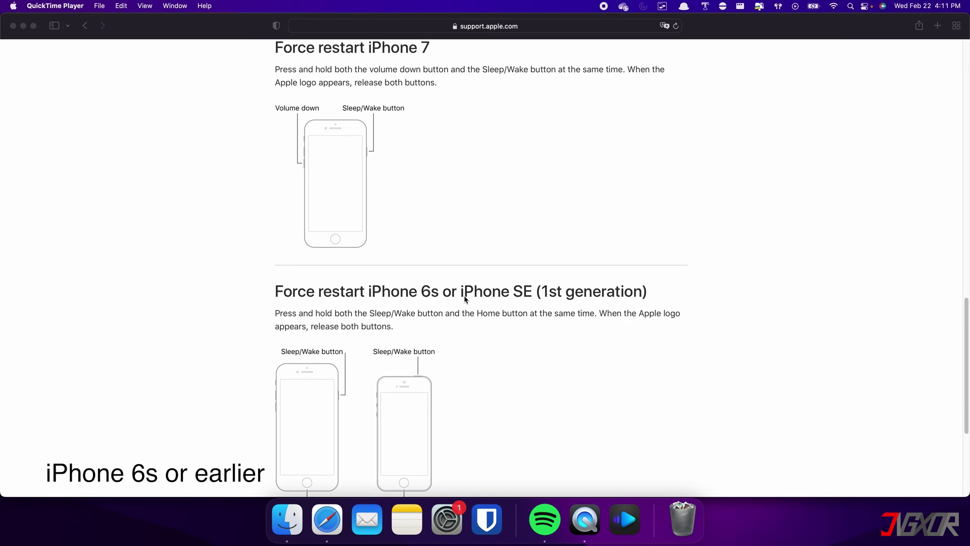
scroll(549, 298, "down", 2)
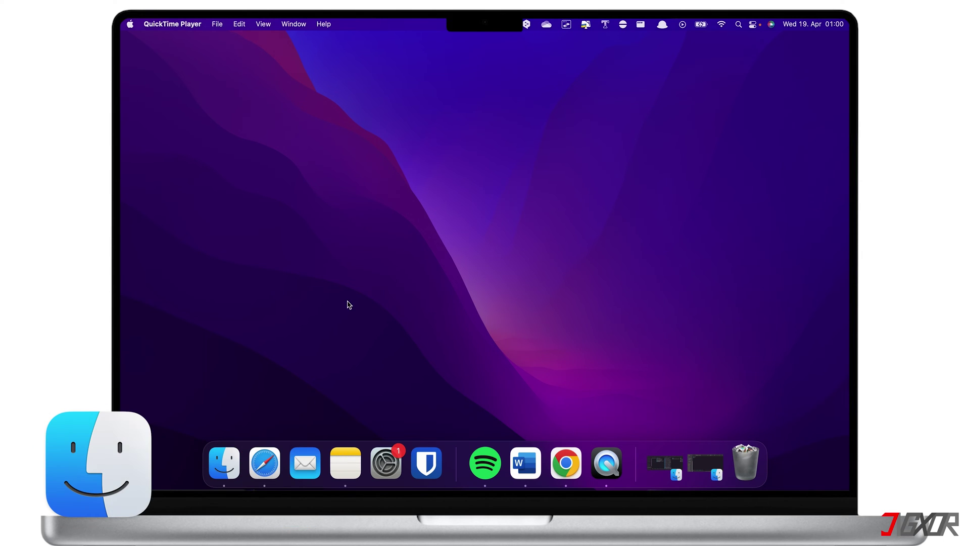
Step: In a new Finder window, select the connected iPhone under Locations and reposition the window
left_click(223, 462)
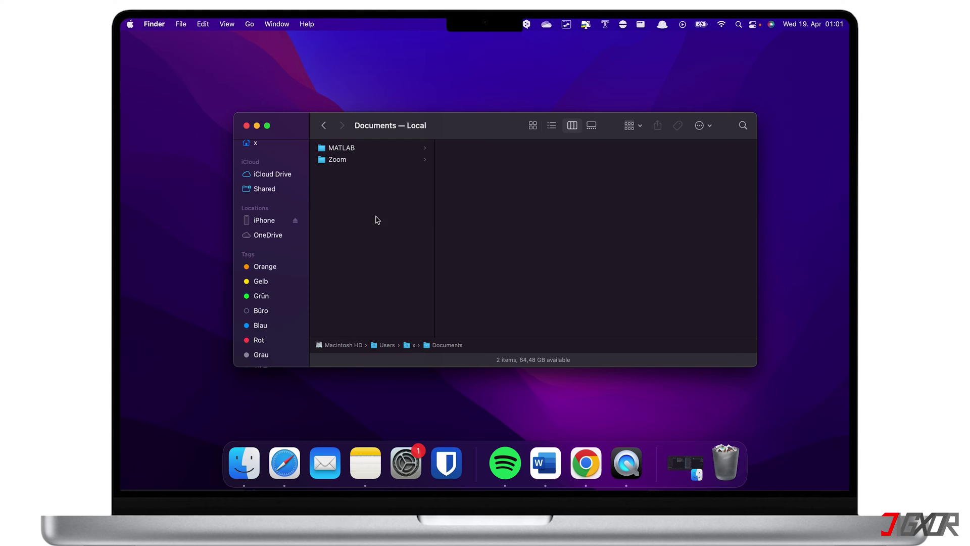
left_click(269, 224)
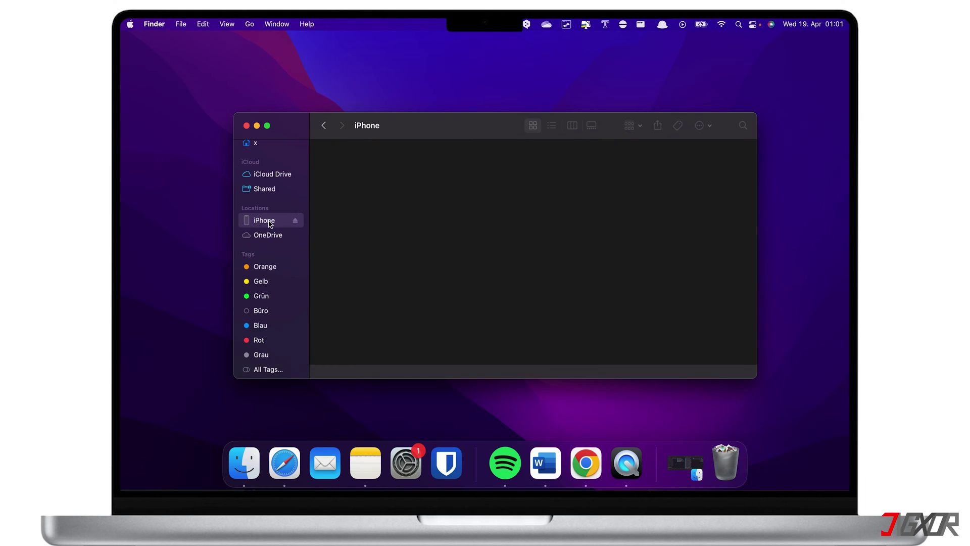
left_click_drag(426, 131, 436, 113)
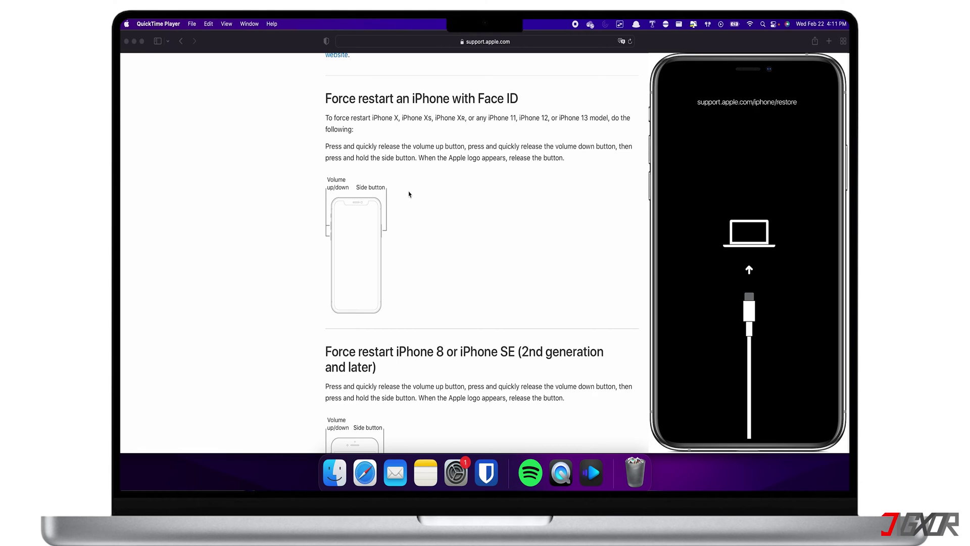
Step: Scroll further down the support.apple.com force-restart page
scroll(409, 194, "down", 5)
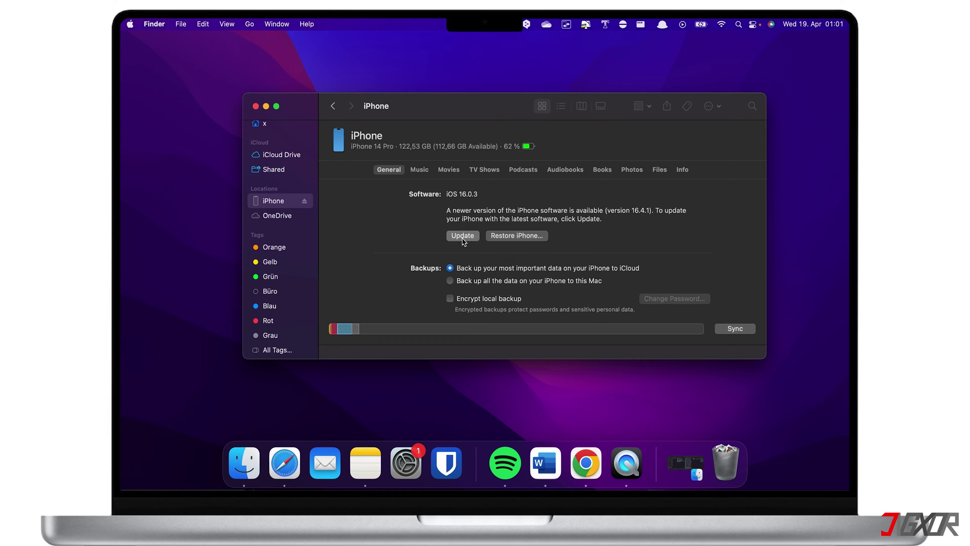
Step: Start and cancel the iOS 16.4.1 update, then try Restore iPhone and dismiss the Find My warning
left_click(462, 237)
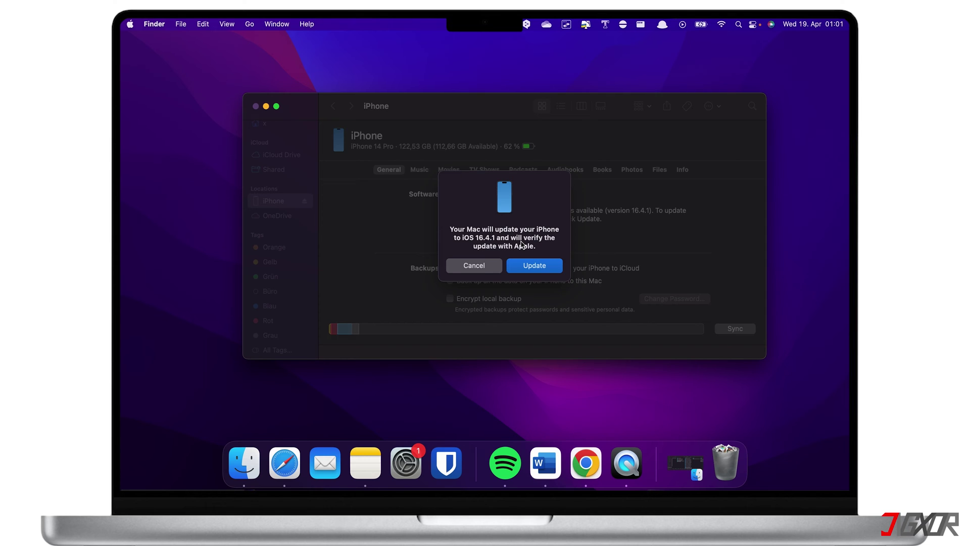
left_click(478, 269)
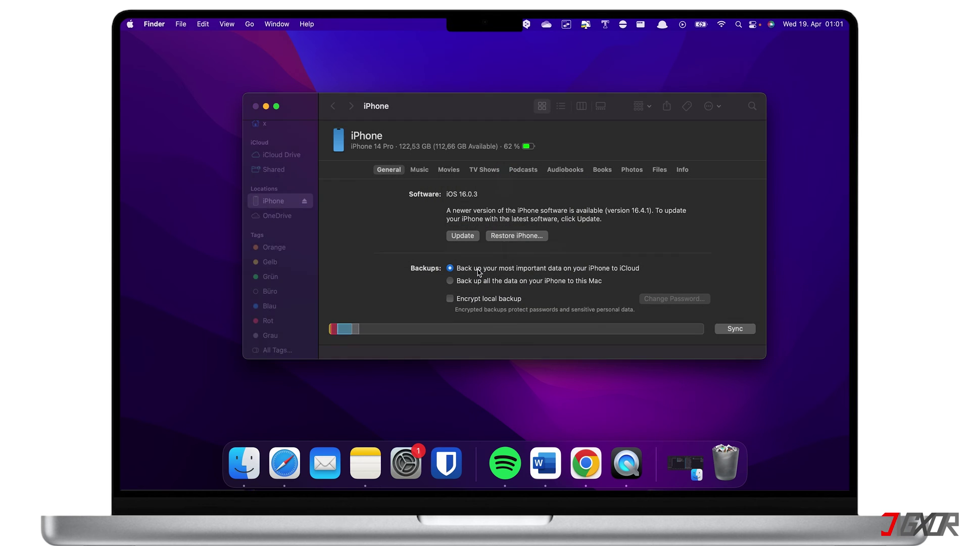
left_click(520, 237)
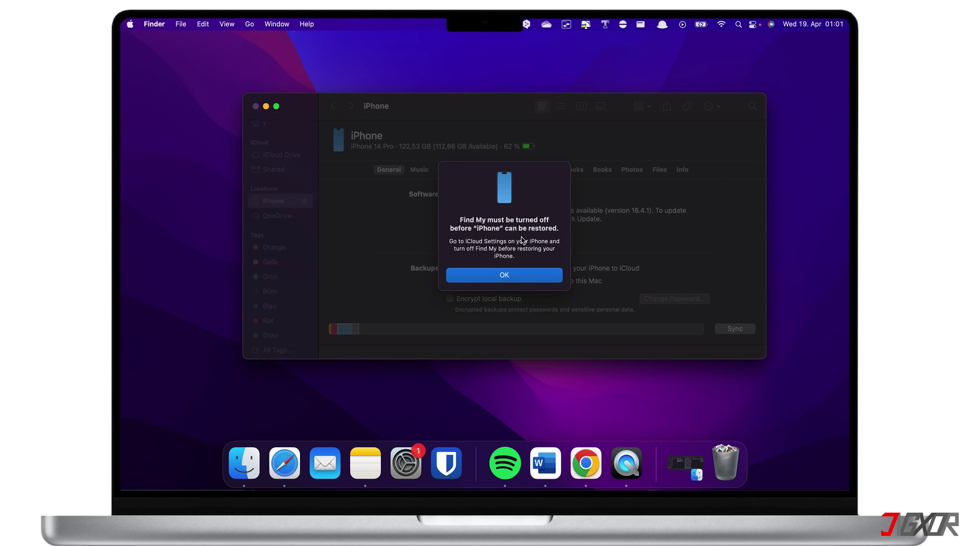
left_click(495, 275)
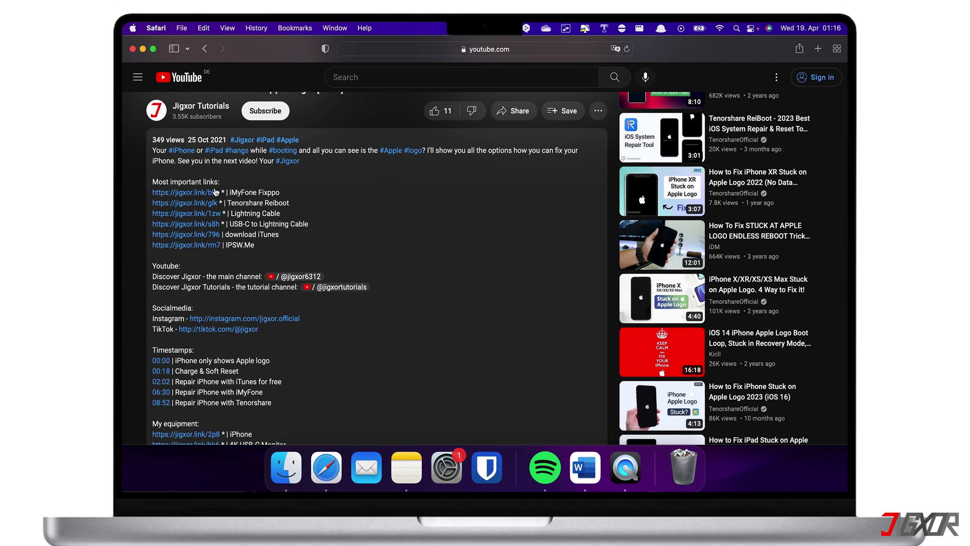
Step: Download the free Mac version of iMyFone Fixppo from the linked page and check Safari's downloads
left_click(207, 192)
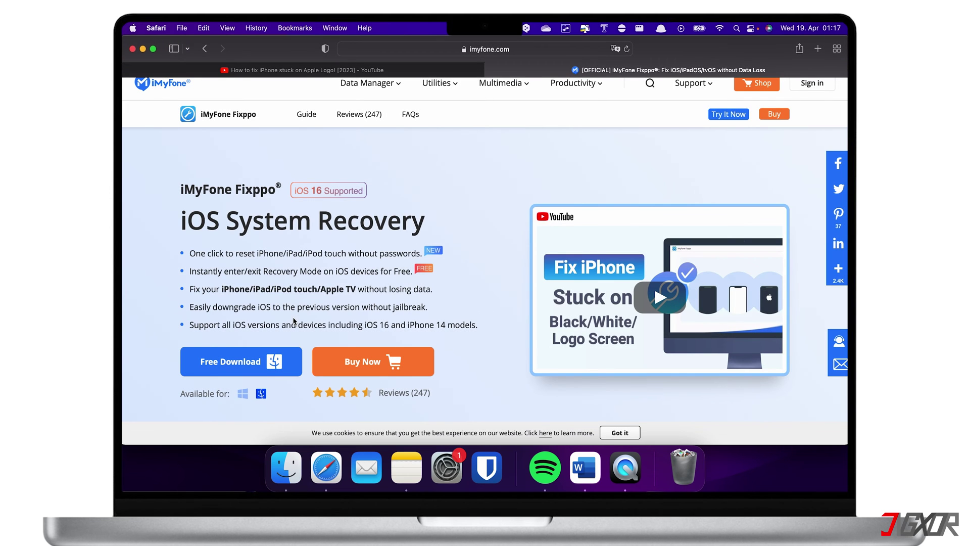
left_click(245, 395)
left_click(260, 396)
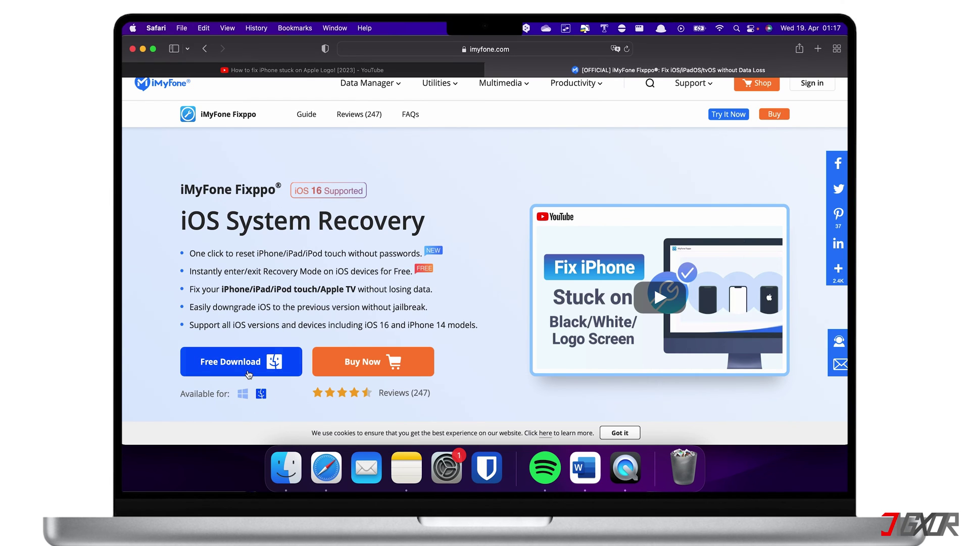
left_click(248, 373)
left_click(780, 48)
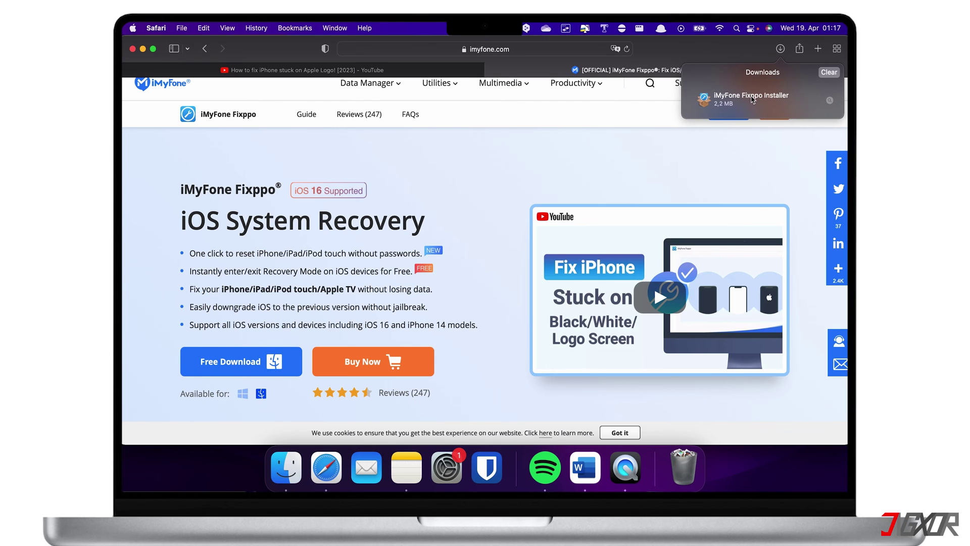
Step: Run the downloaded Fixppo installer, accept the license agreement, and install the app
double_click(753, 99)
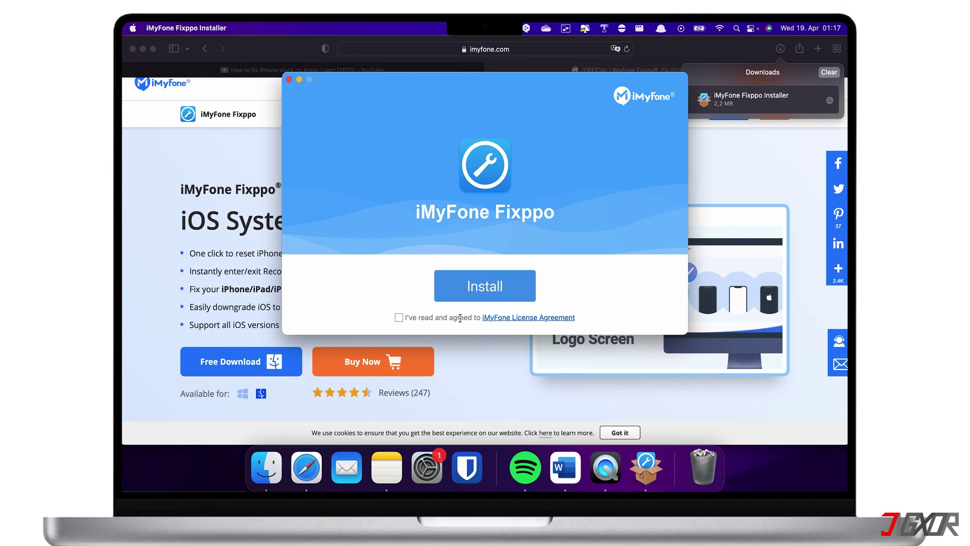
left_click(399, 318)
left_click(444, 296)
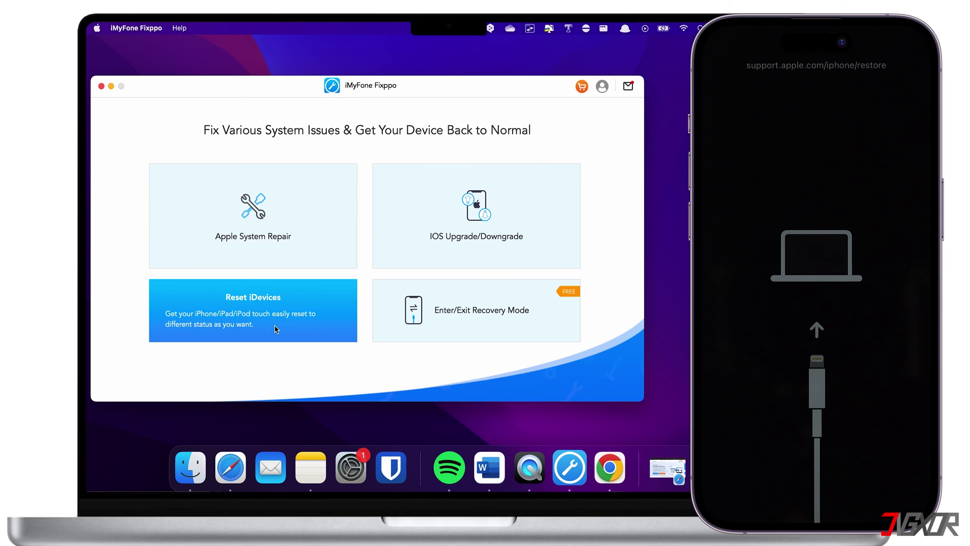
Step: Use Fixppo's free Enter/Exit Recovery Mode tool to exit recovery mode on the iPhone
left_click(434, 315)
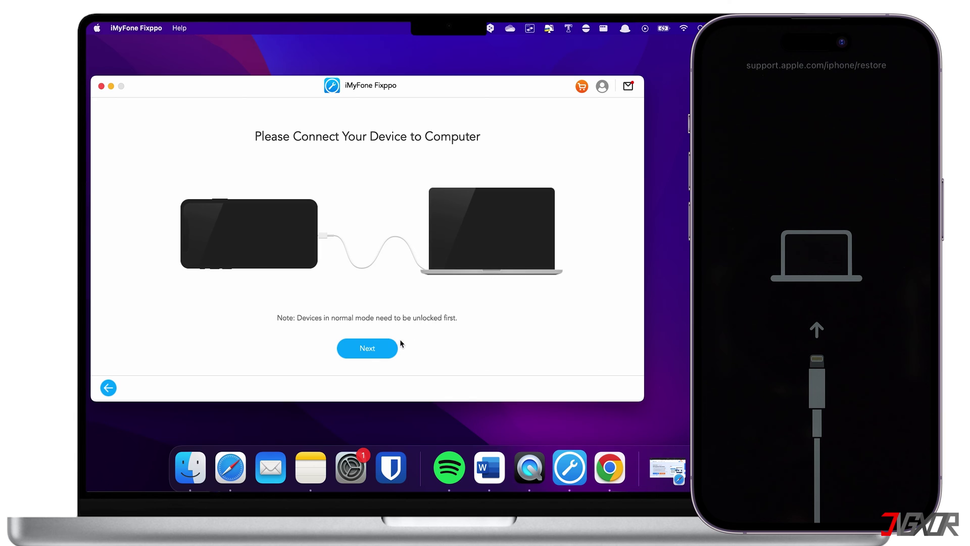
left_click(380, 351)
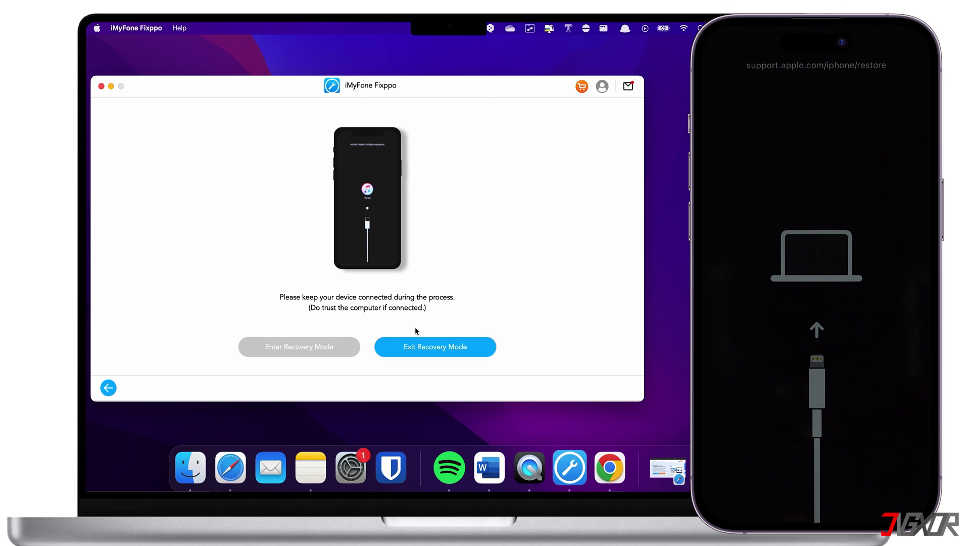
left_click(418, 349)
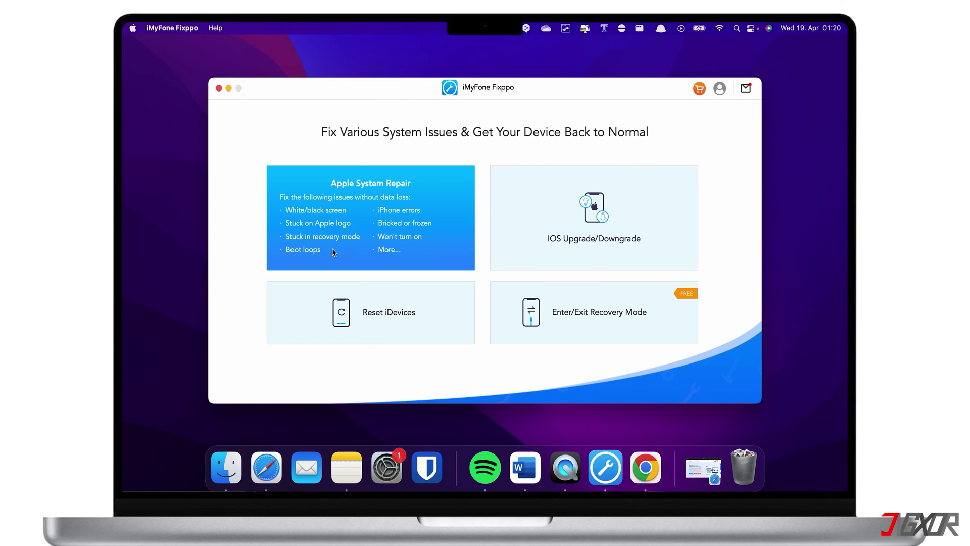
Step: Choose Apple System Repair with Standard Mode (Retain Data)
left_click(333, 252)
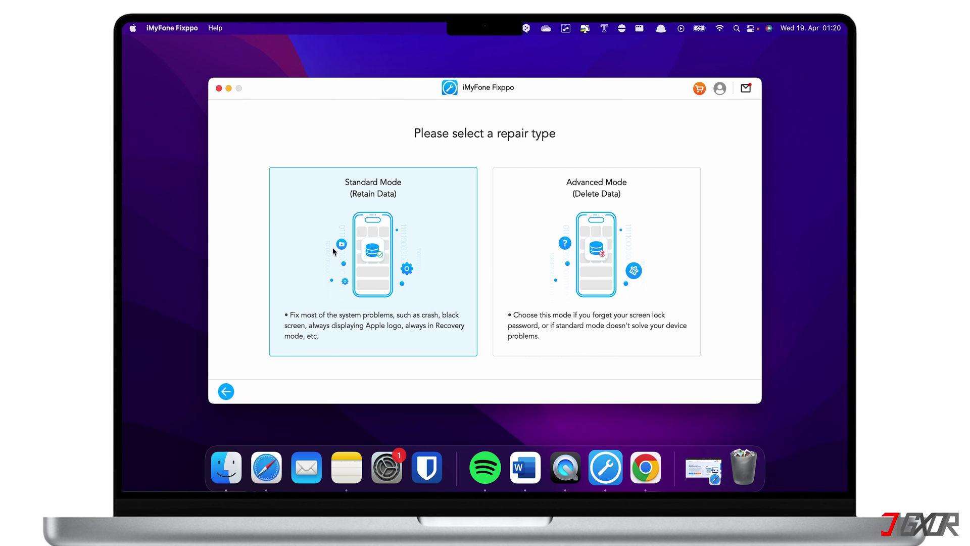
left_click(375, 200)
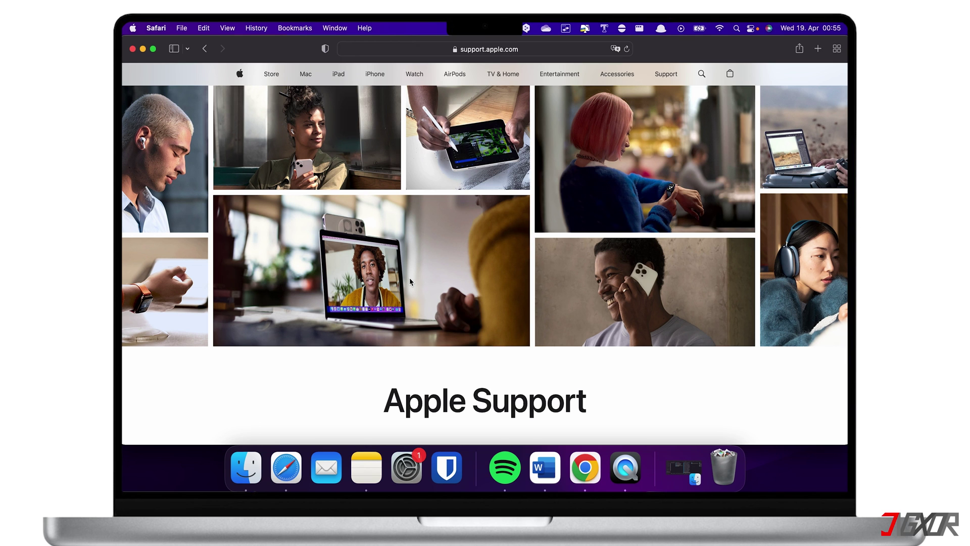
Step: Open Get Support via Start now, then choose Sign in under View your products
scroll(410, 281, "down", 10)
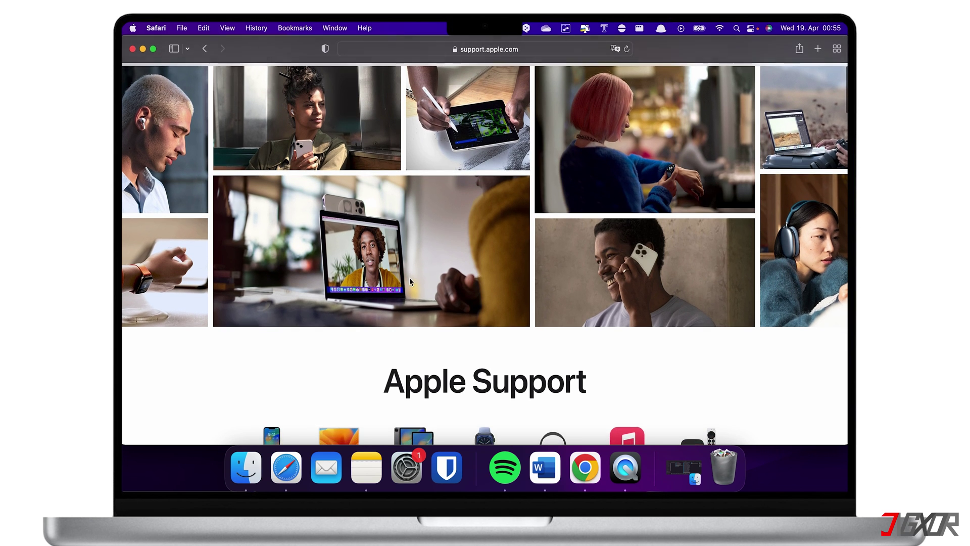
scroll(410, 281, "down", 15)
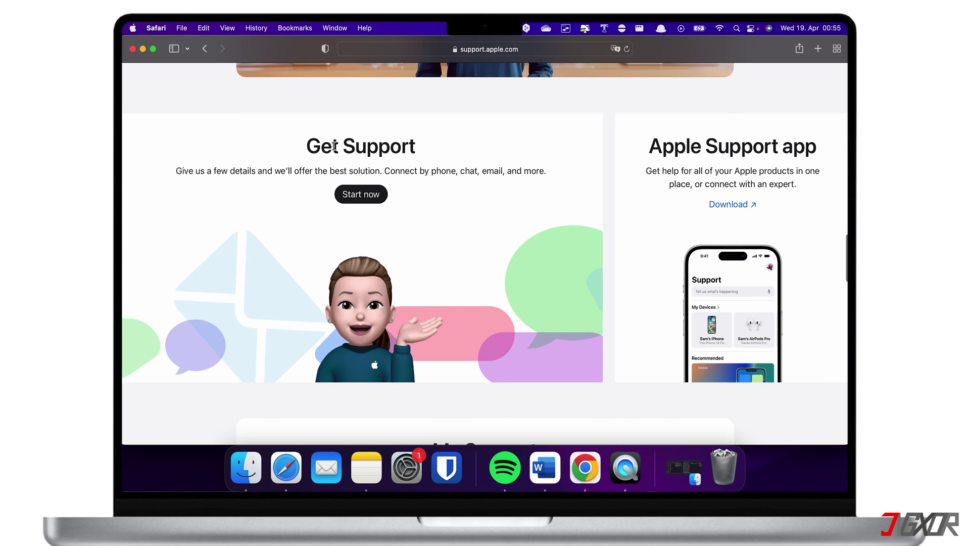
left_click(364, 193)
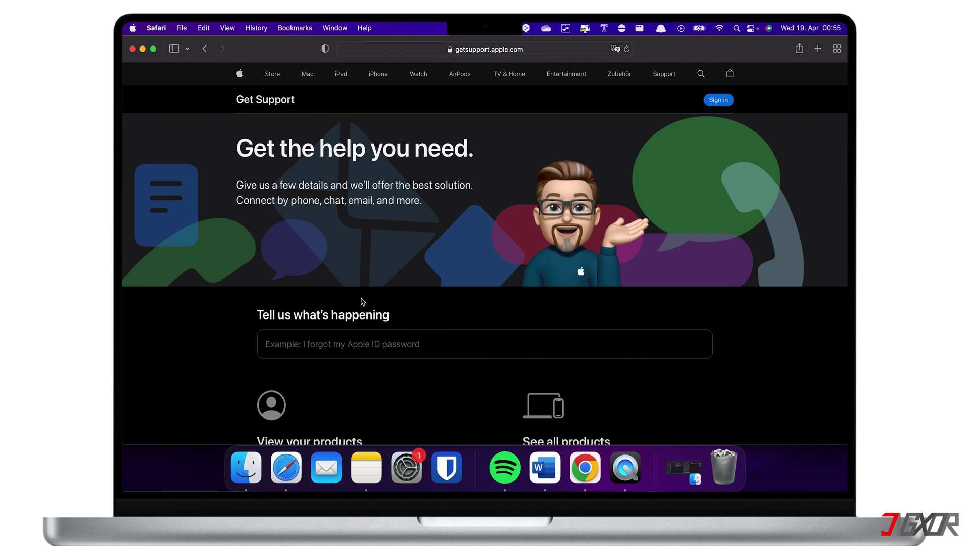
scroll(363, 301, "down", 3)
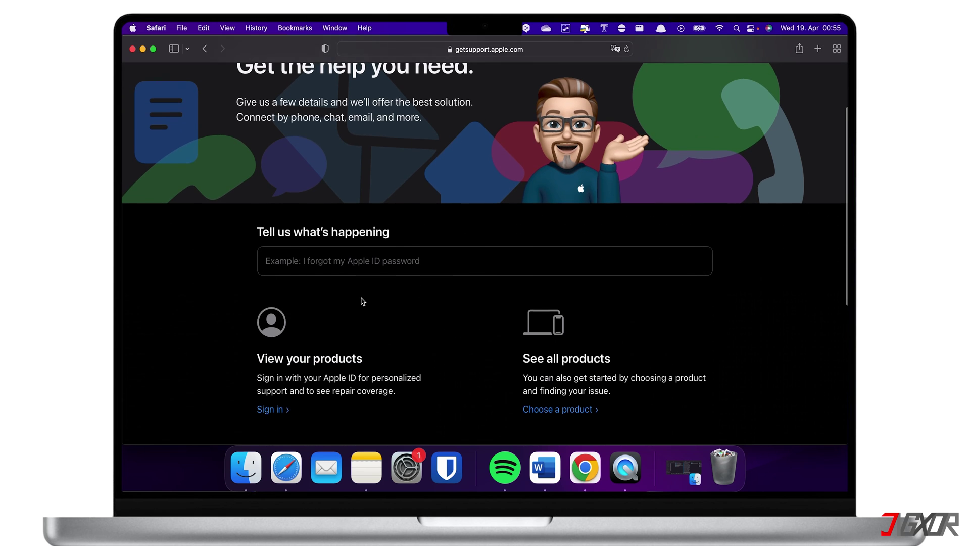
left_click(276, 413)
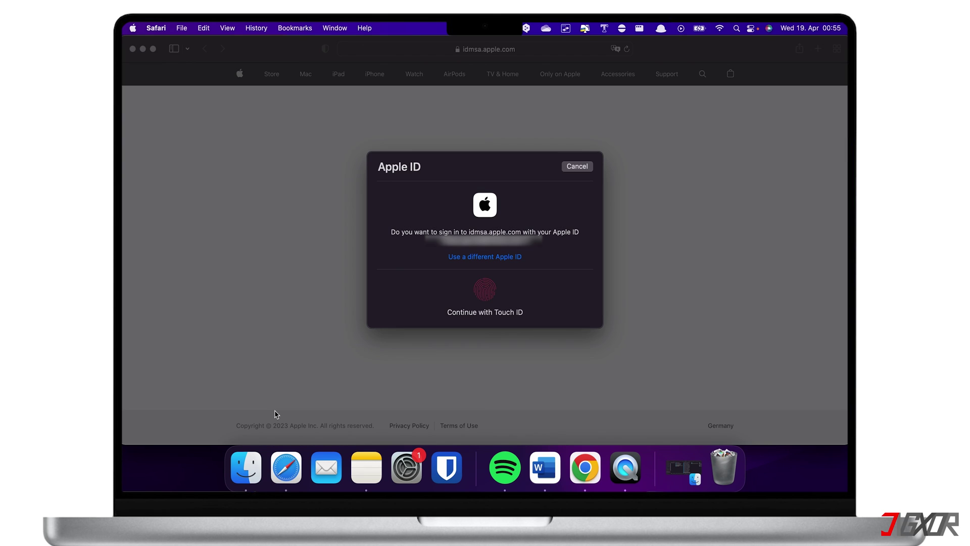